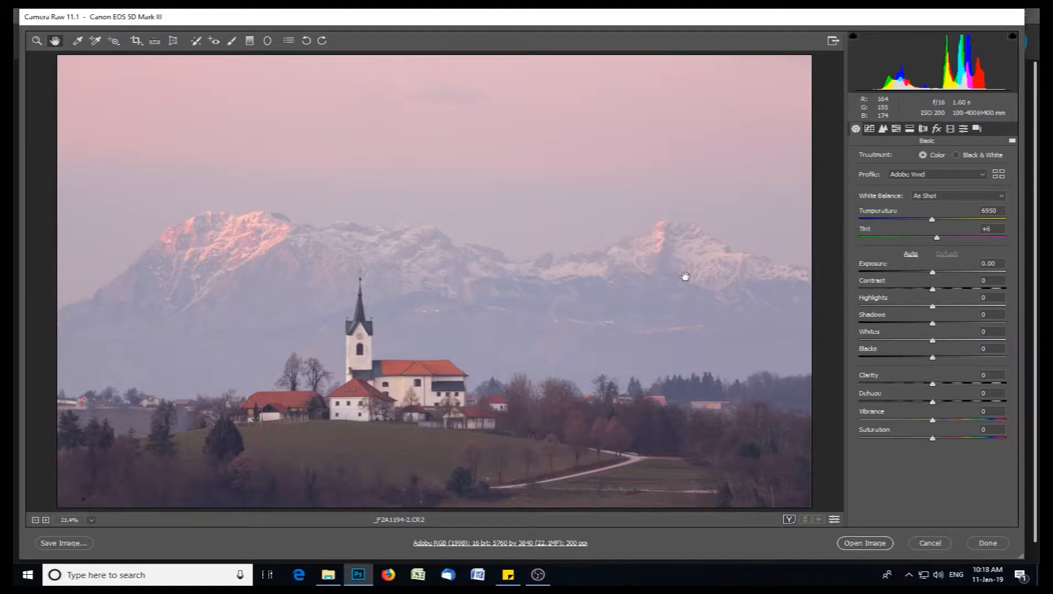
left_click(933, 273)
left_click_drag(933, 273, 928, 274)
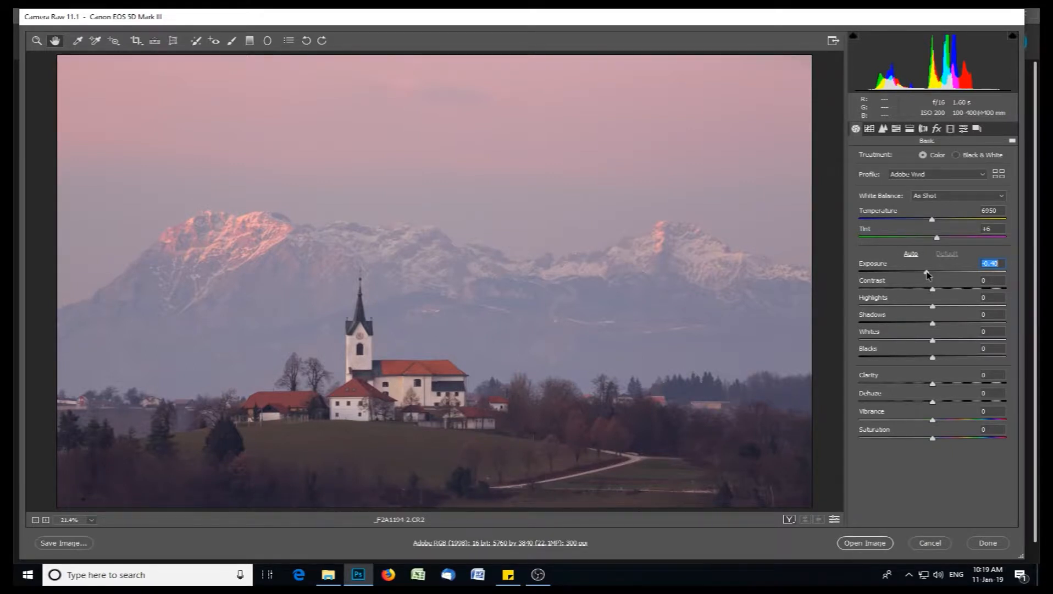
left_click_drag(927, 272, 934, 274)
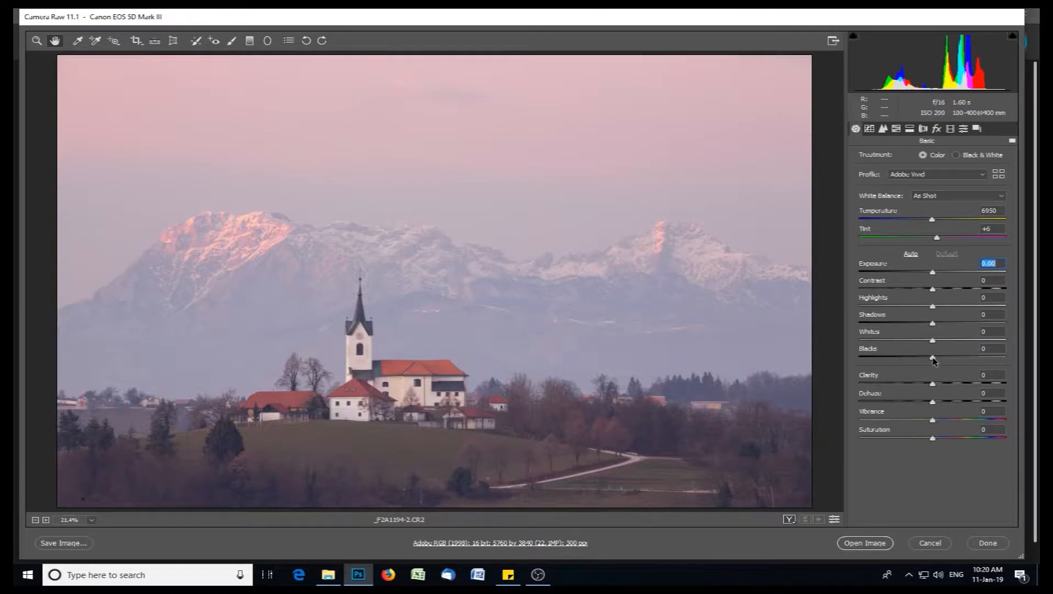
- Set Blacks to -57 and Whites to +30 for the whole photo
left_click_drag(933, 360, 890, 361)
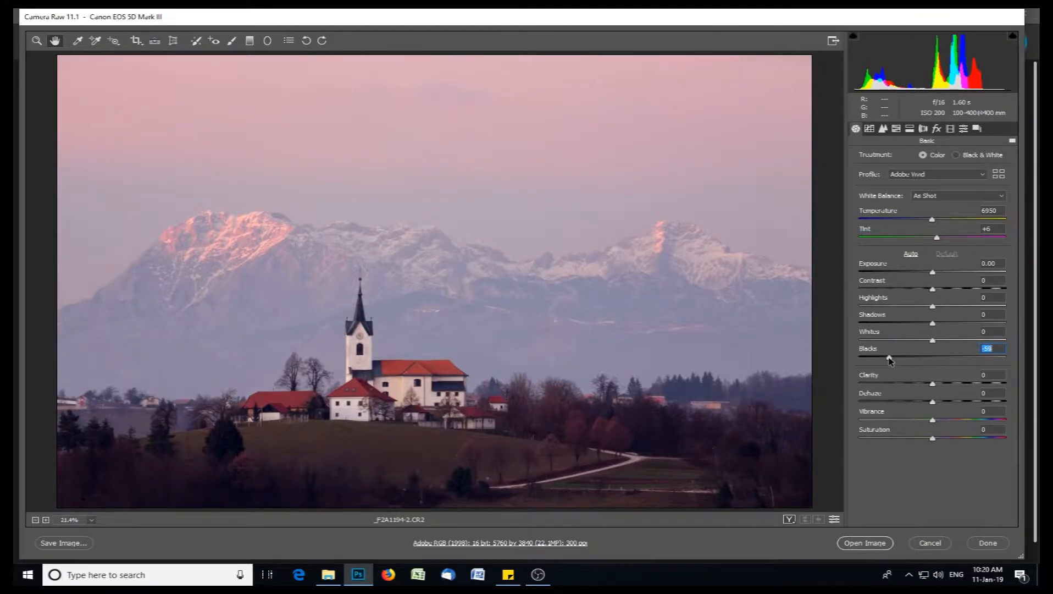
left_click_drag(890, 361, 884, 359)
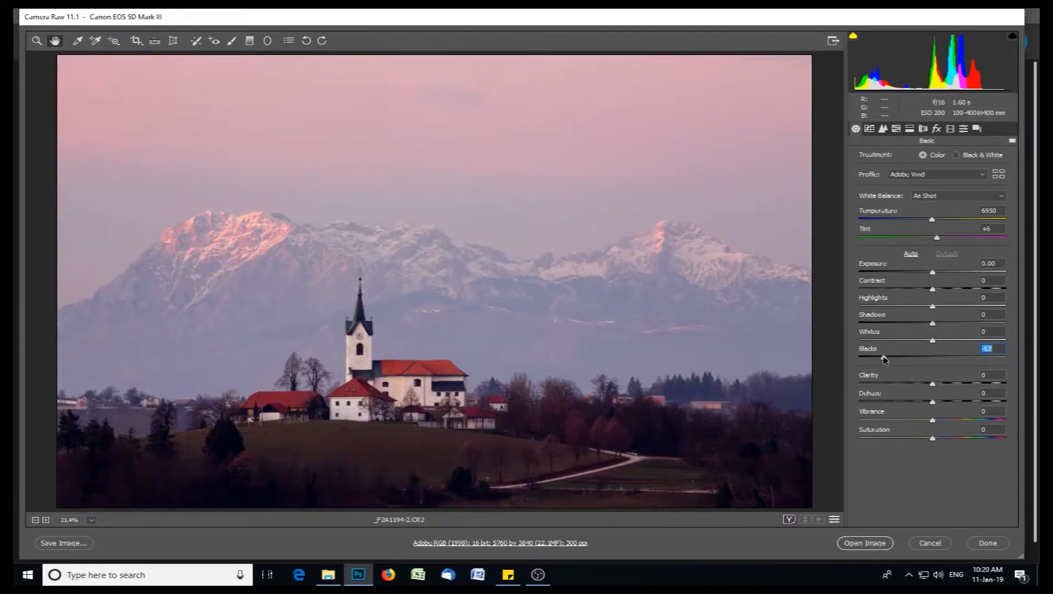
left_click_drag(885, 360, 891, 359)
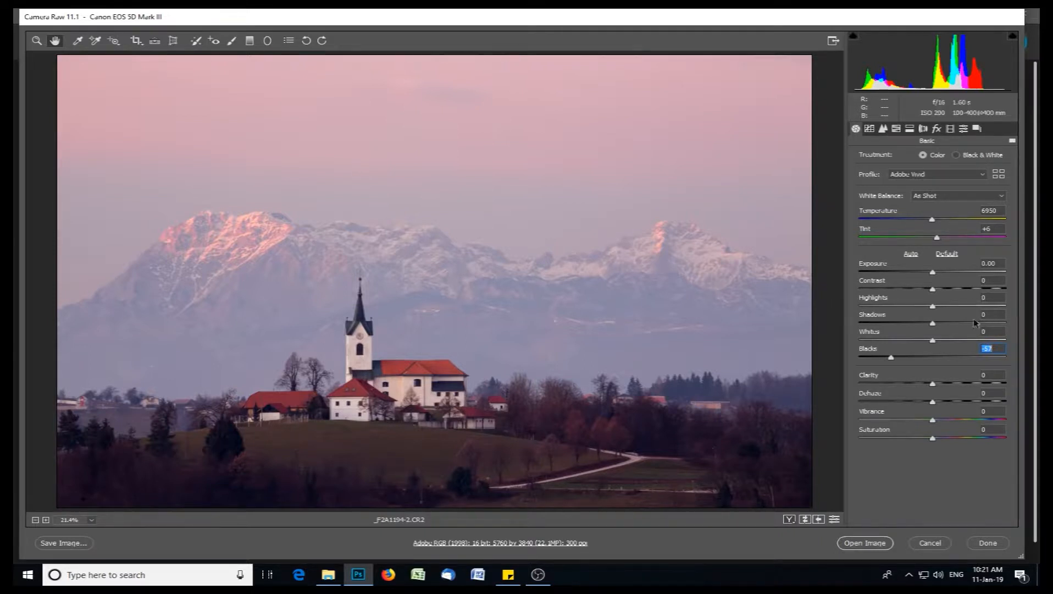
left_click_drag(933, 341, 957, 338)
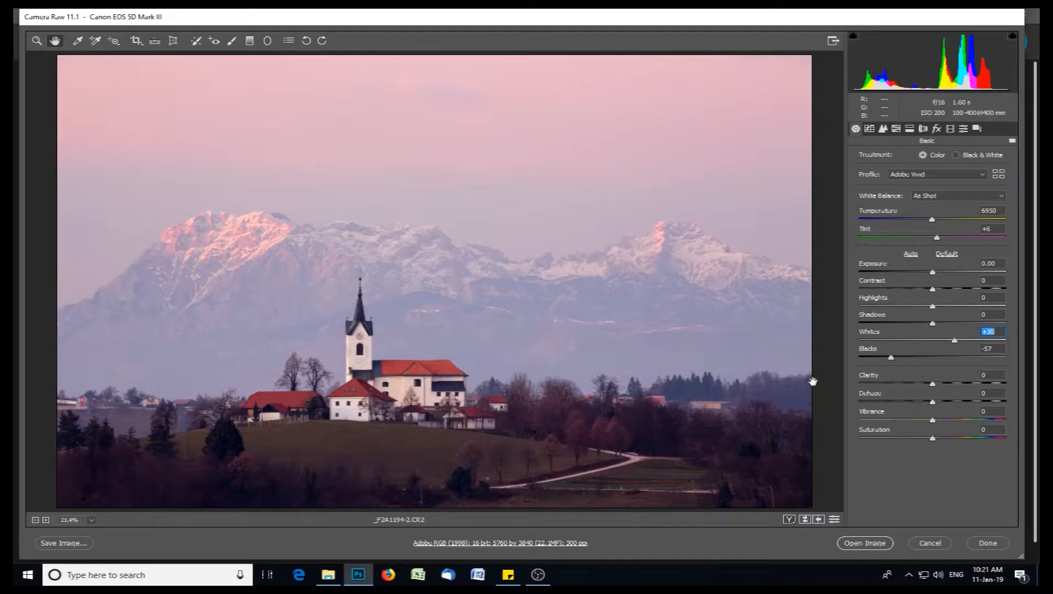
- Set Contrast to +10 and Highlights to -10 for the whole photo
left_click_drag(933, 289, 943, 293)
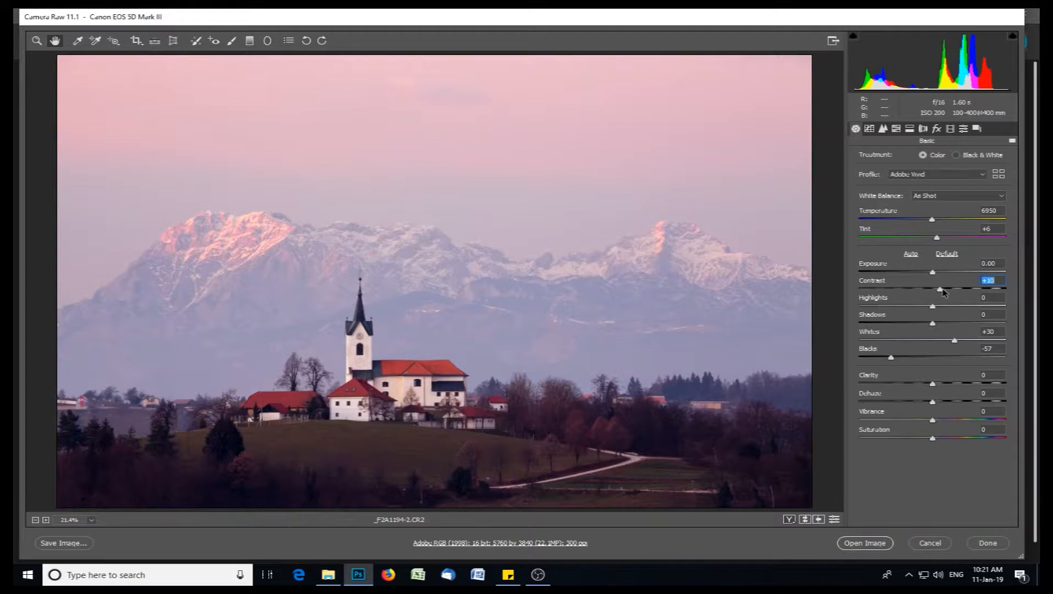
mouse_move(935, 309)
left_mouse_down()
mouse_move(849, 313)
mouse_move(926, 311)
left_mouse_up()
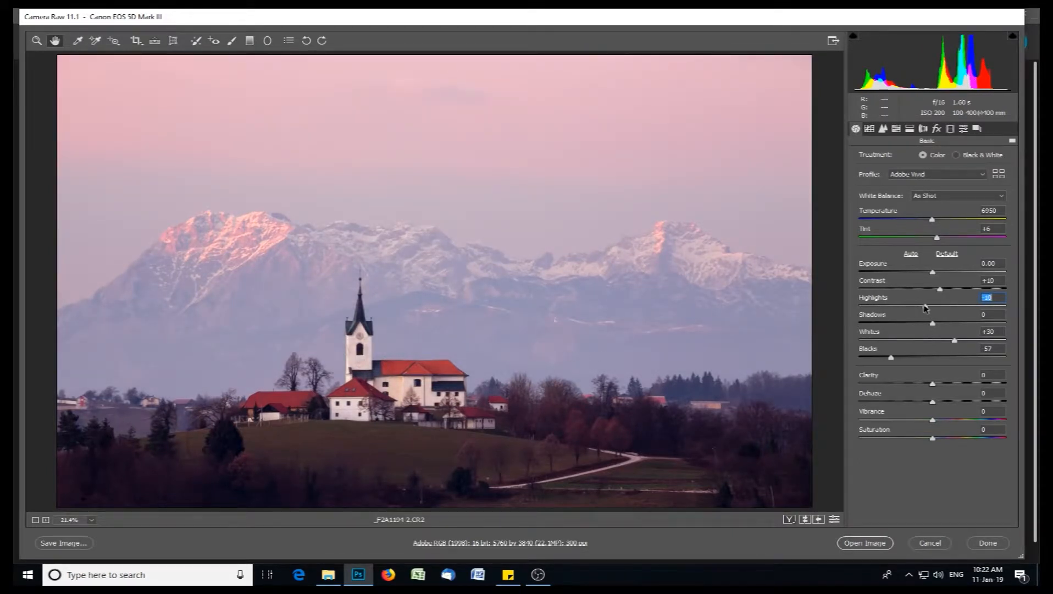
left_click_drag(925, 310, 842, 314)
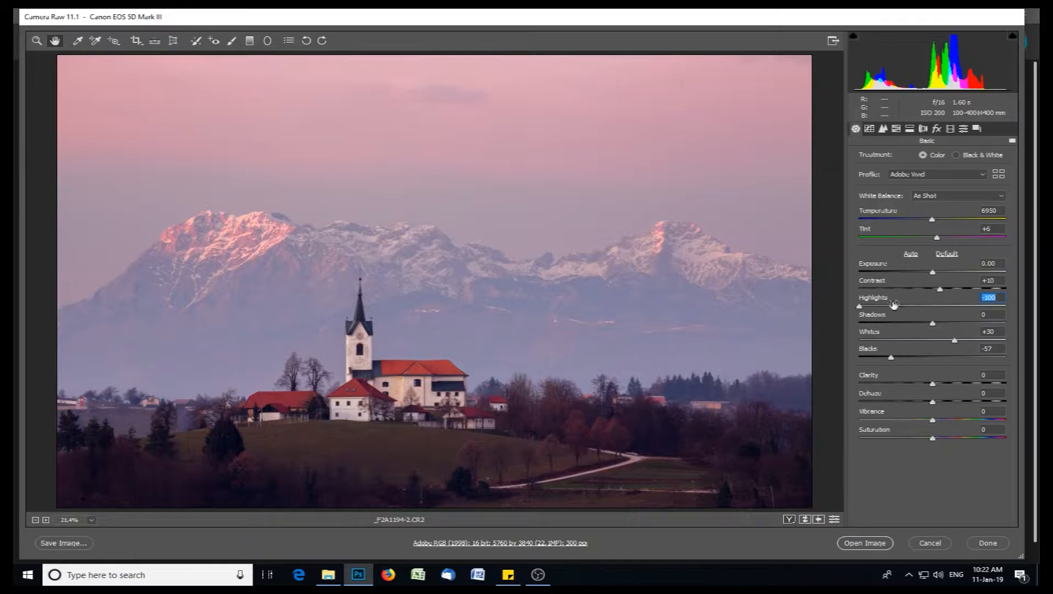
left_click_drag(861, 308, 929, 307)
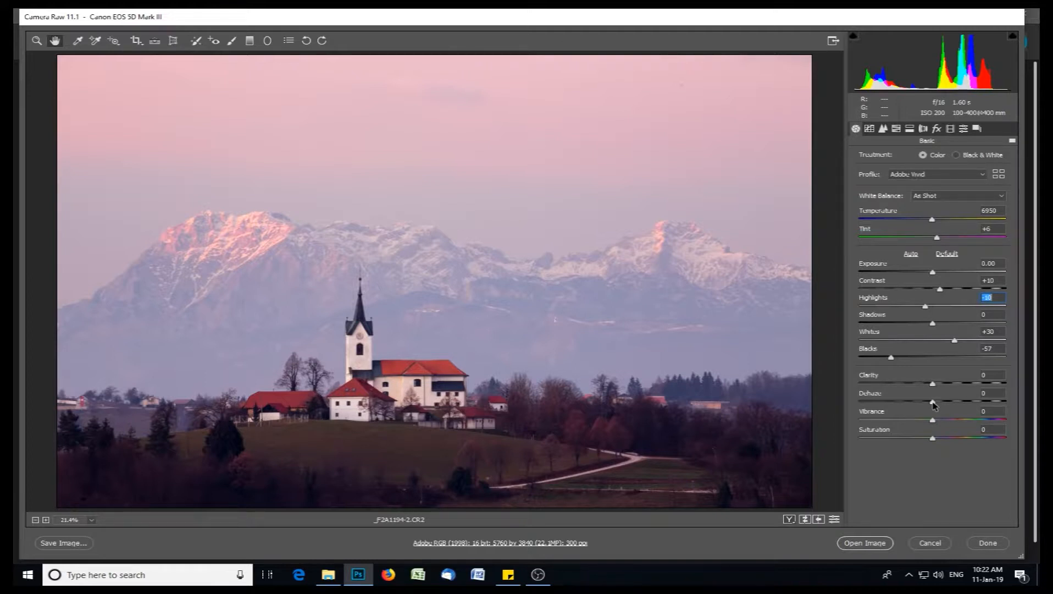
- Try Dehaze at +33 and +40, checking the mountain detail at 100% zoom
left_click_drag(933, 403, 959, 403)
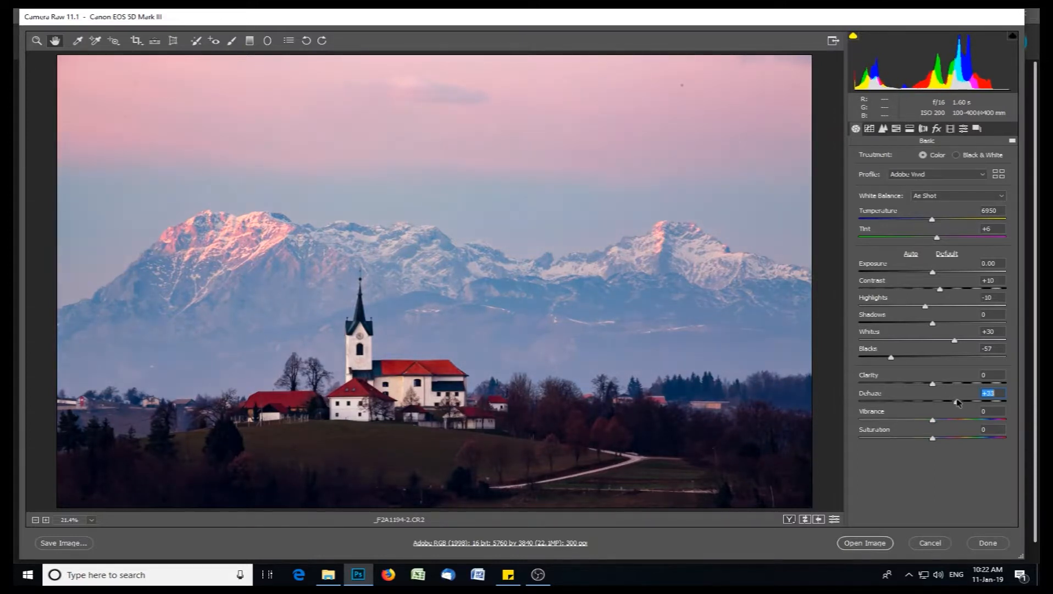
right_click(420, 254)
left_click(455, 240)
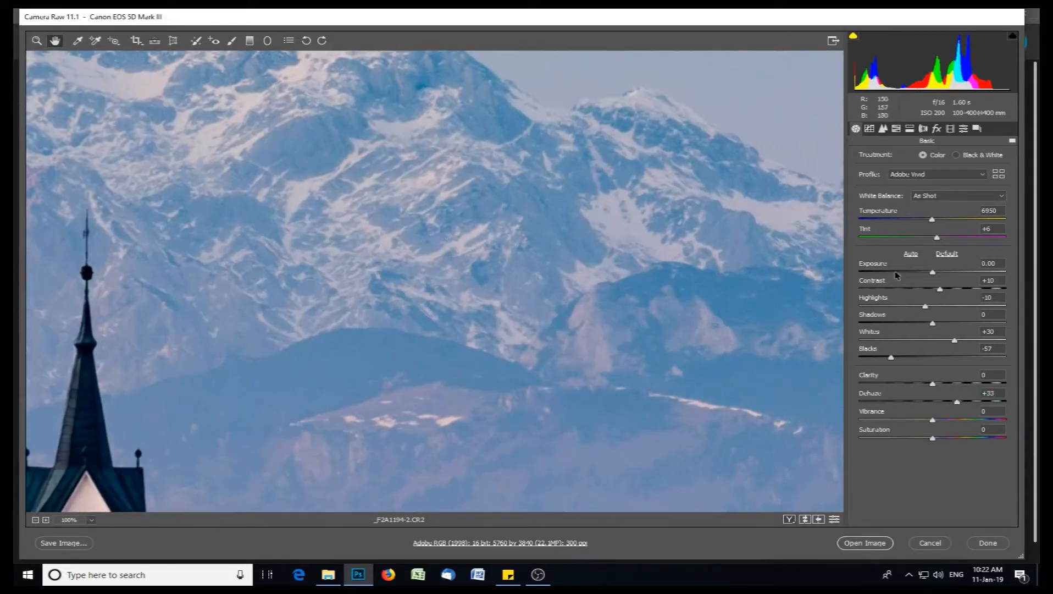
left_click_drag(958, 403, 965, 404)
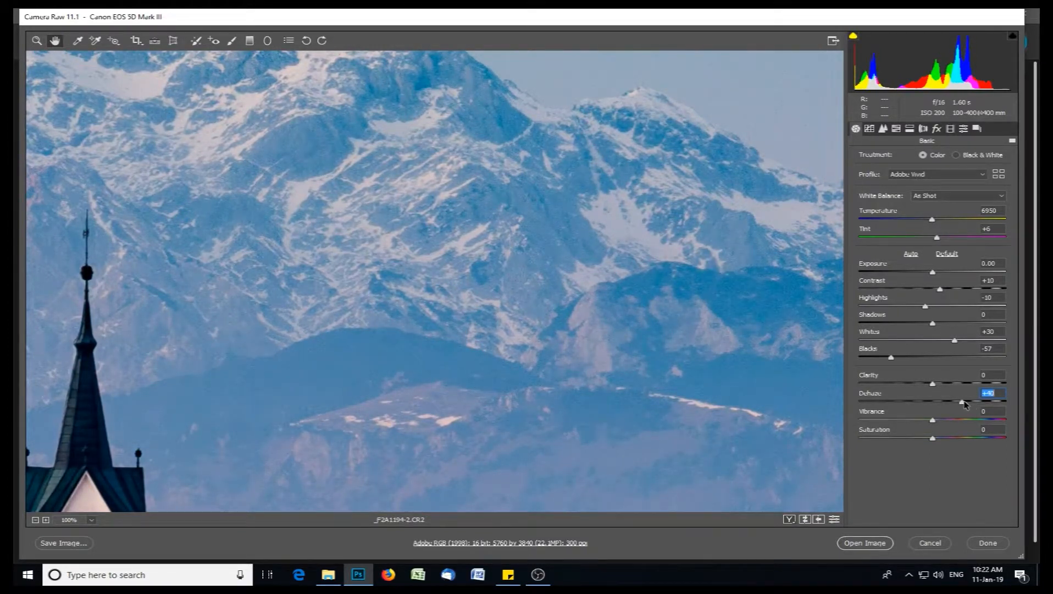
scroll(665, 183, "up", 3)
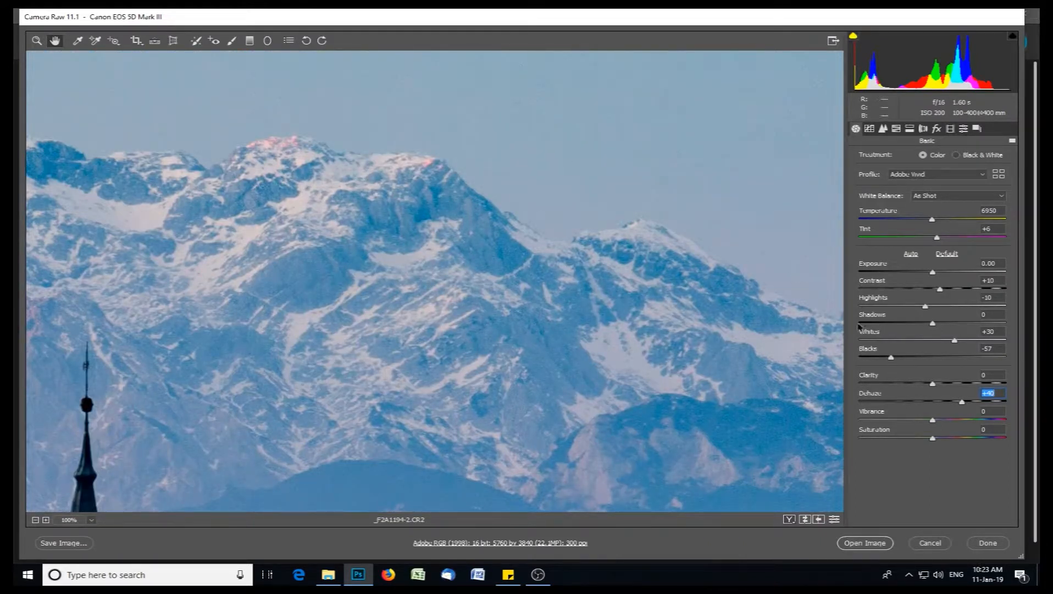
right_click(665, 323)
left_click(715, 393)
- Set Dehaze to +10 and Vibrance to +10 for the whole photo
mouse_move(957, 404)
left_mouse_down()
mouse_move(930, 405)
mouse_move(939, 407)
left_mouse_up()
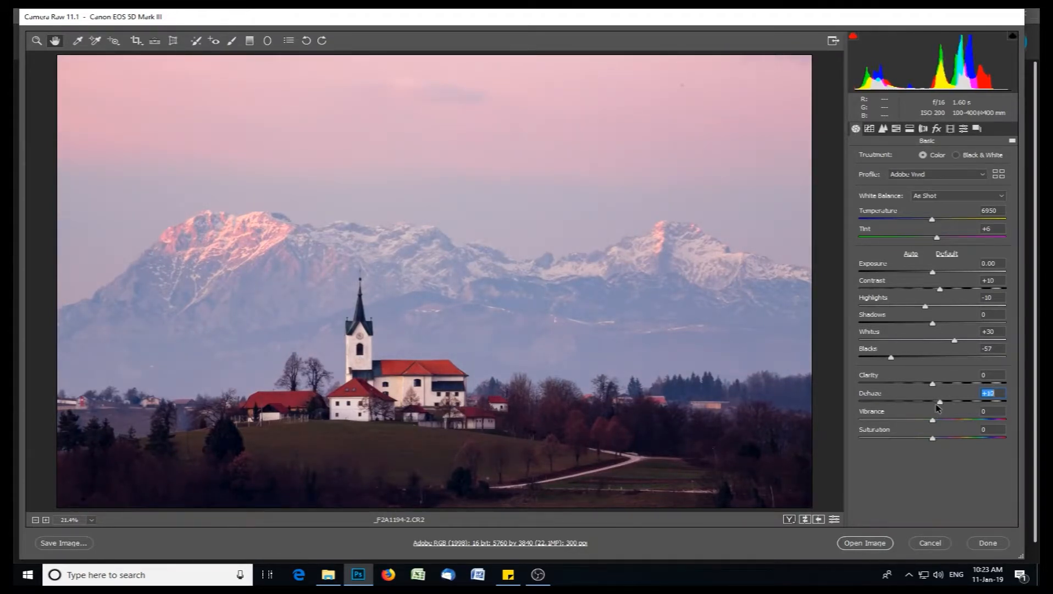
mouse_move(933, 421)
left_mouse_down()
mouse_move(944, 424)
mouse_move(935, 442)
left_mouse_up()
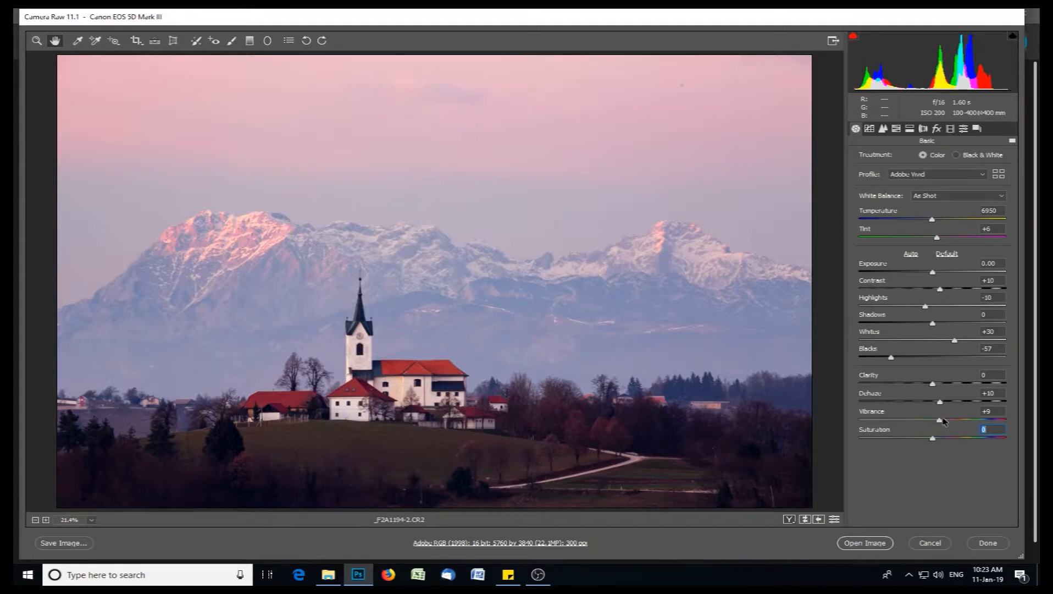
left_click_drag(941, 423, 941, 423)
- Compare the edited photo with the original in the side-by-side, split and stacked before/after views, and return to the single view
left_click(789, 520)
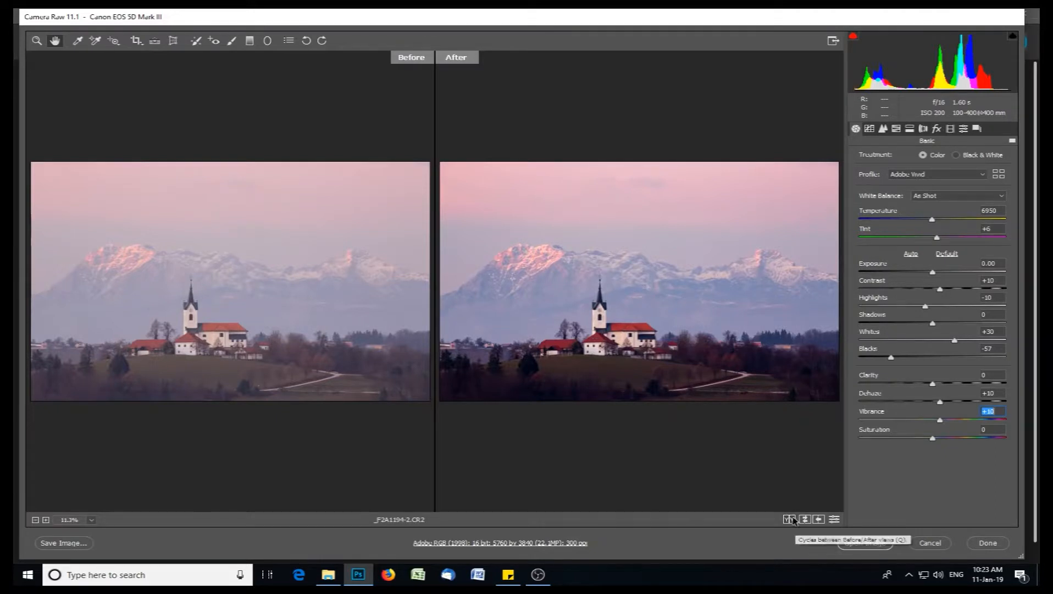
left_click(790, 519)
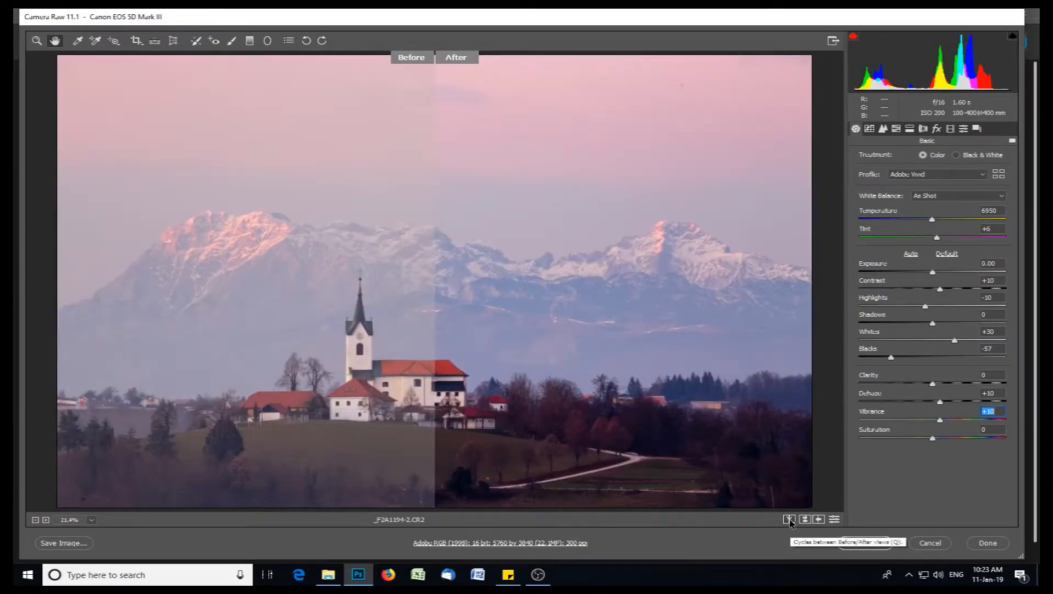
left_click(790, 519)
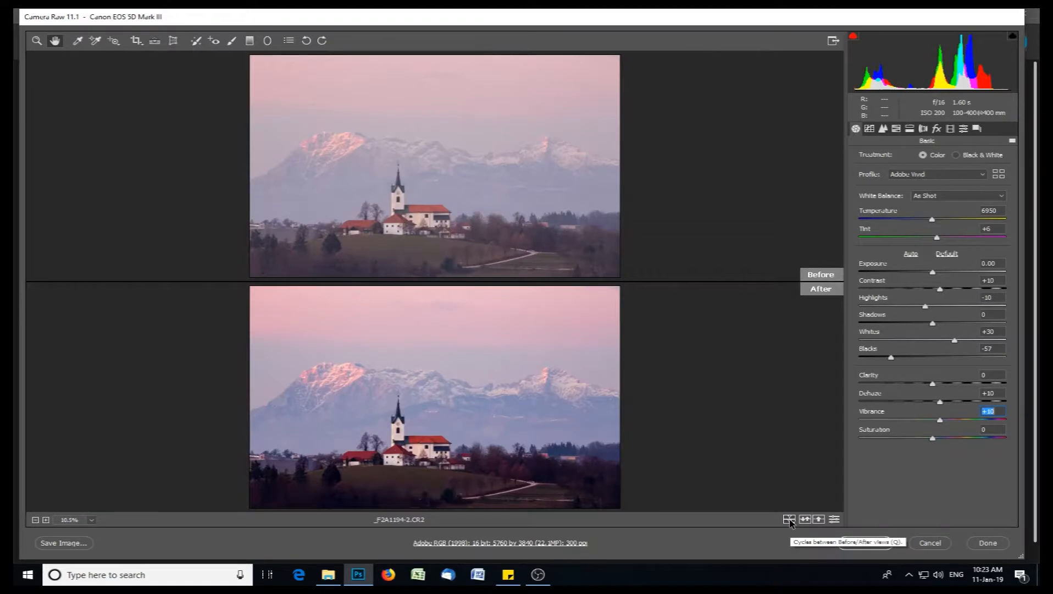
left_click(789, 519)
left_click(790, 519)
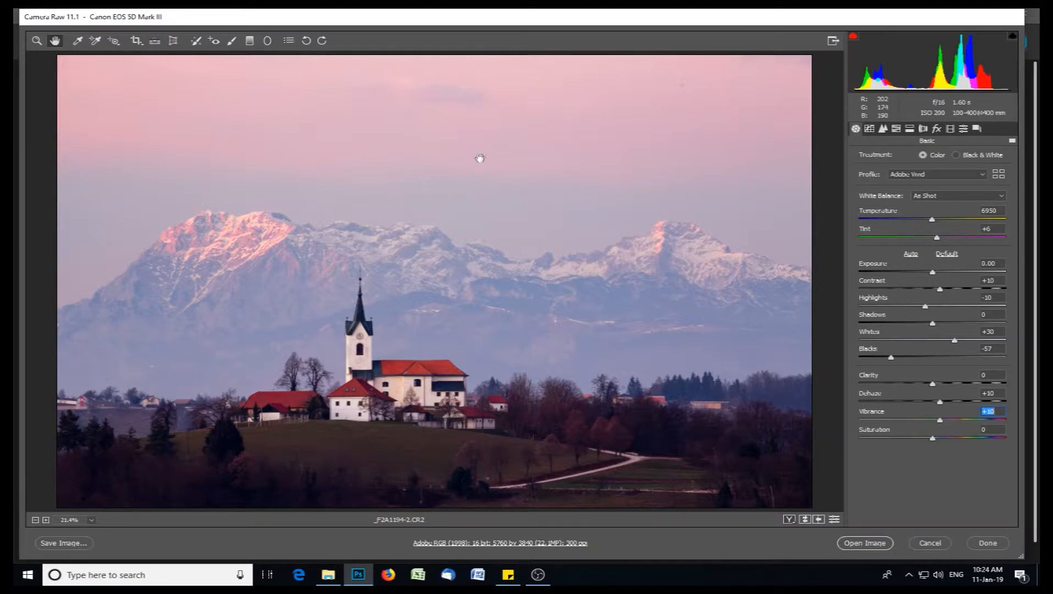
- Add a perfectly level graduated filter that fades from the pink upper sky down to the base of the church
left_click(250, 41)
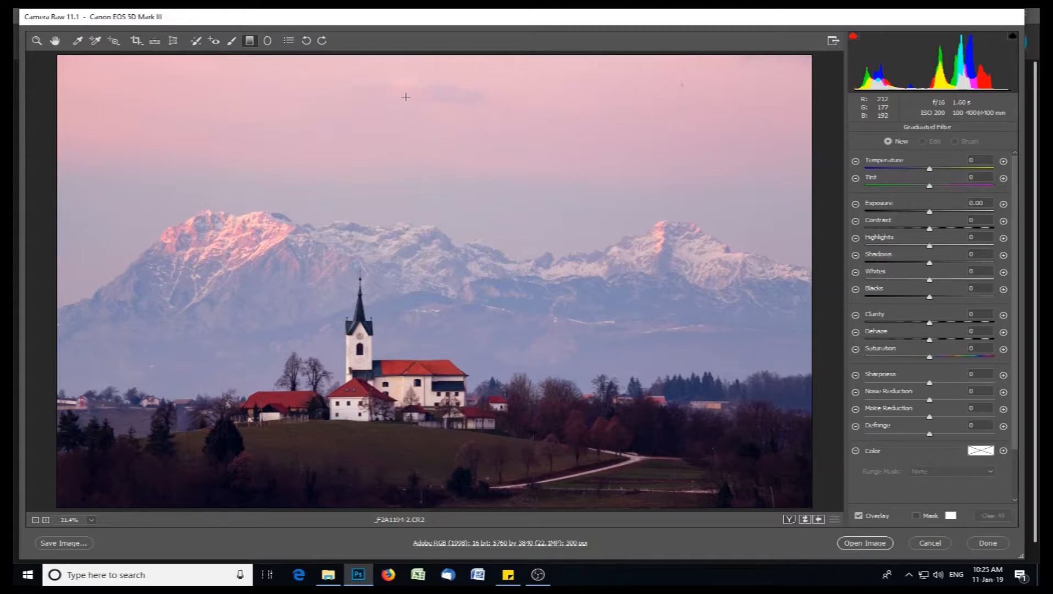
key("shift")
left_click_drag(405, 96, 417, 331)
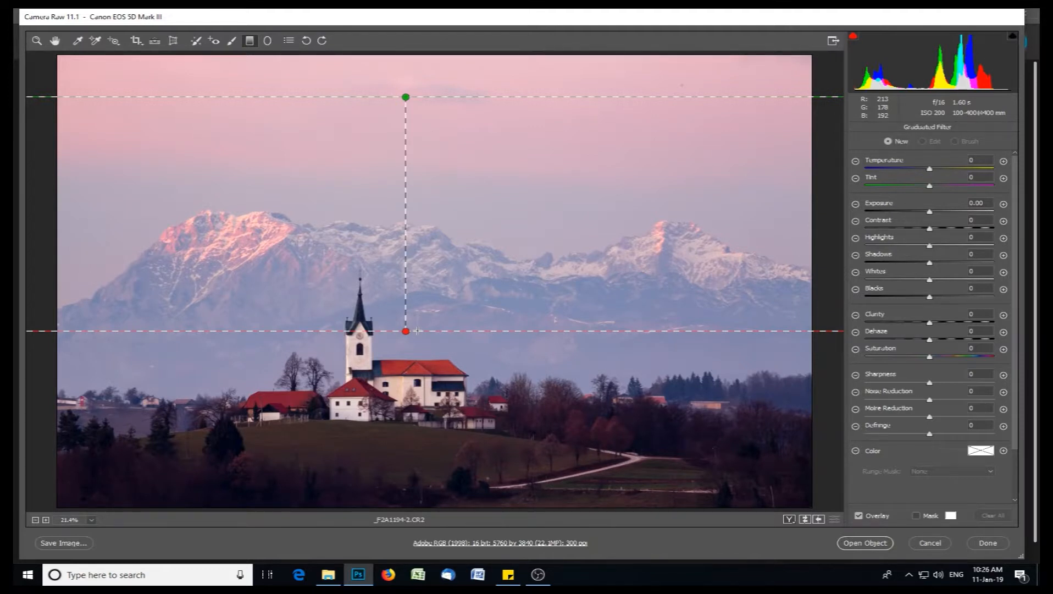
left_click_drag(418, 330, 405, 121)
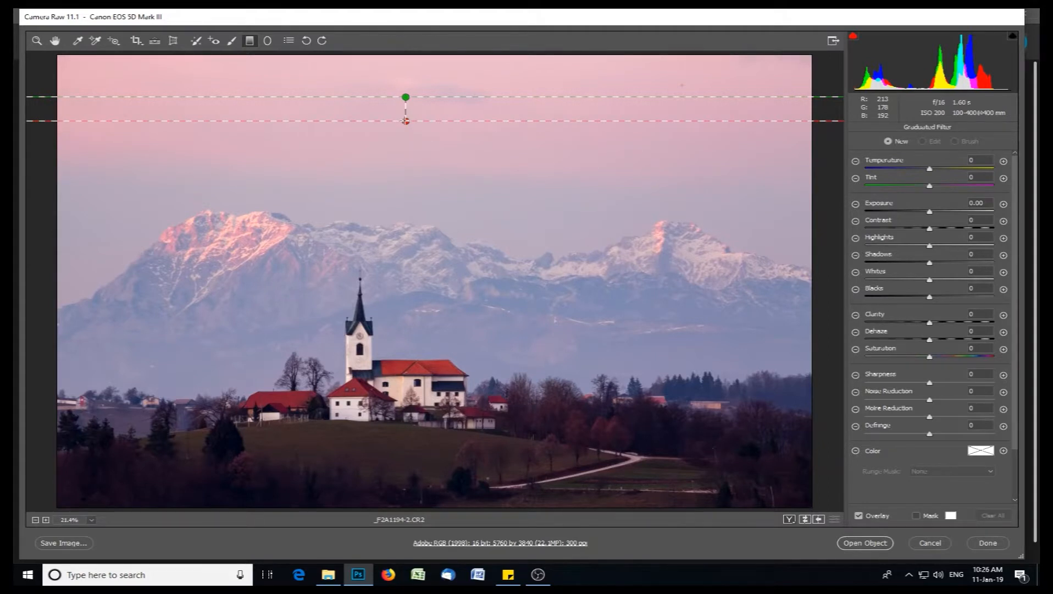
left_click_drag(406, 121, 405, 120)
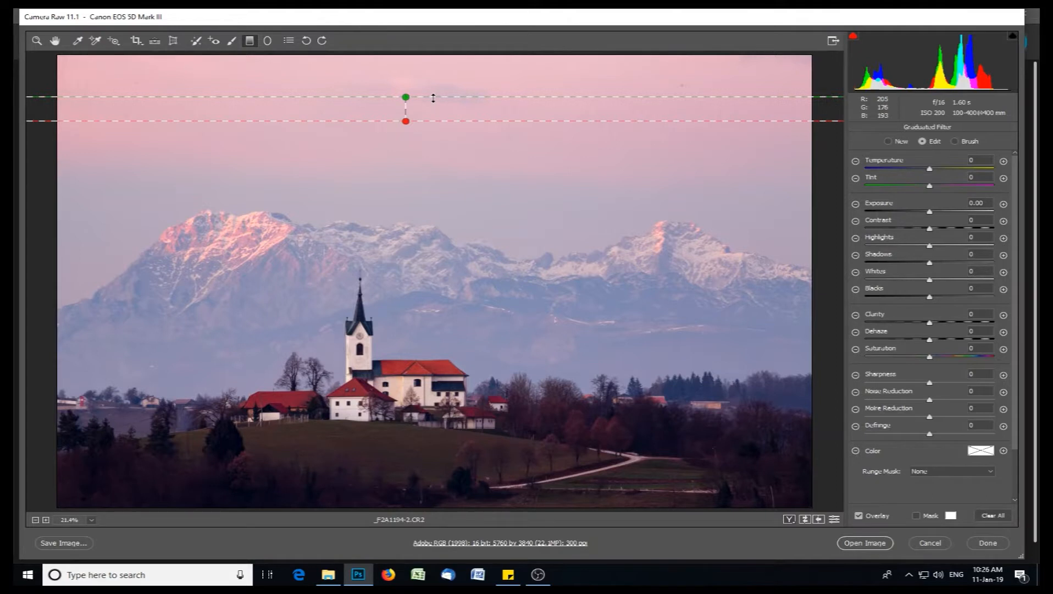
left_click_drag(428, 120, 489, 418)
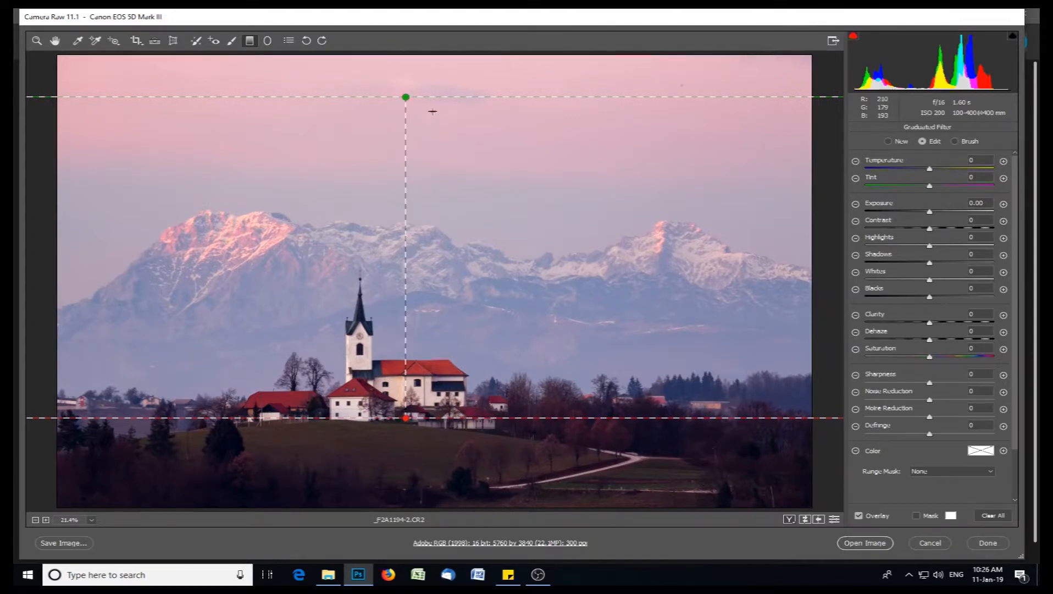
left_click_drag(432, 96, 434, 125)
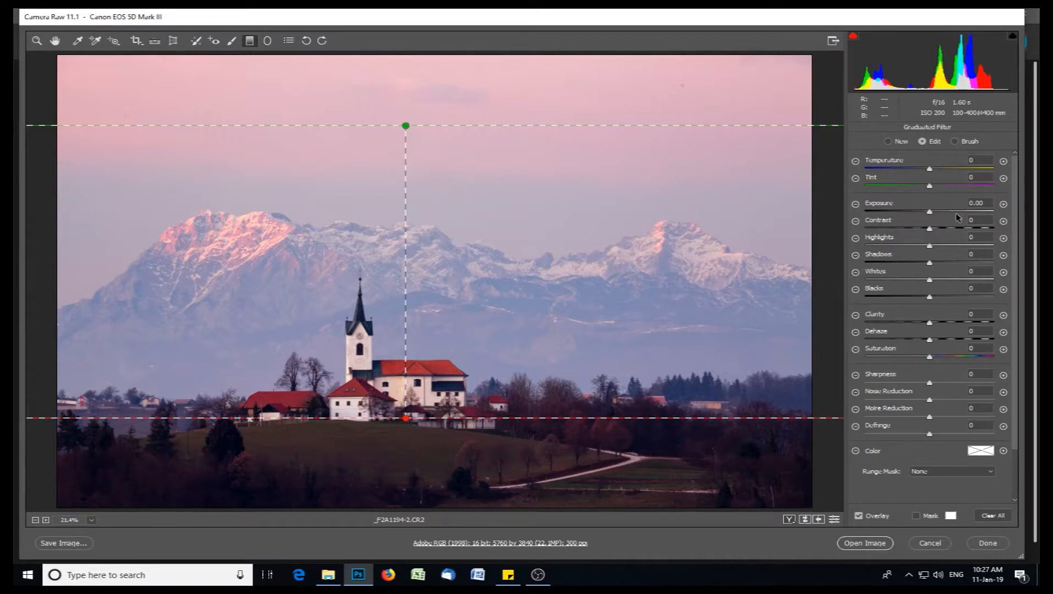
- Darken the sky by setting the graduated filter's Exposure to -0.25
left_click_drag(929, 214, 889, 215)
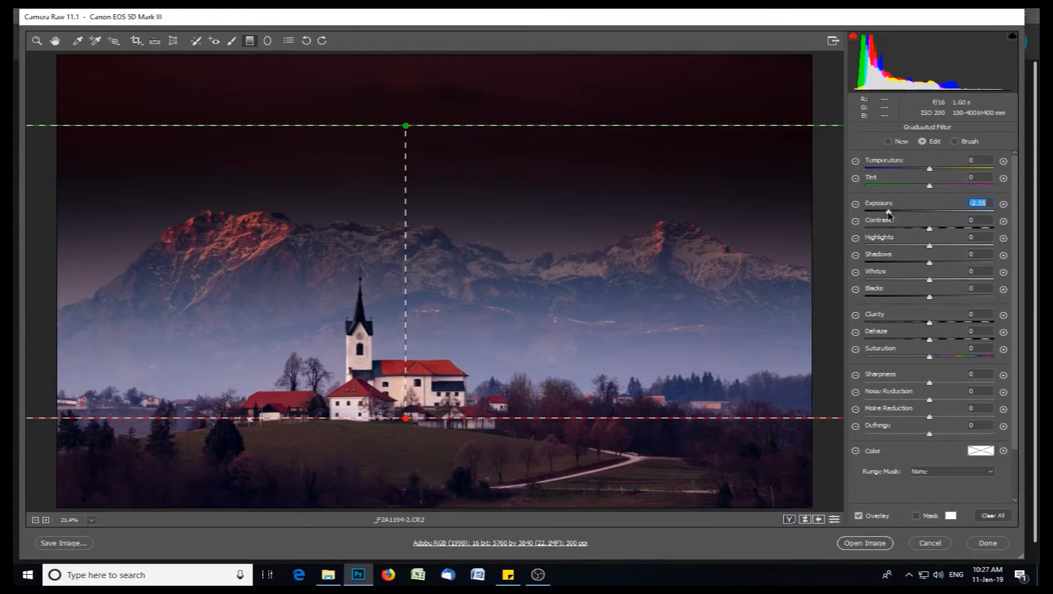
left_click_drag(889, 213, 931, 215)
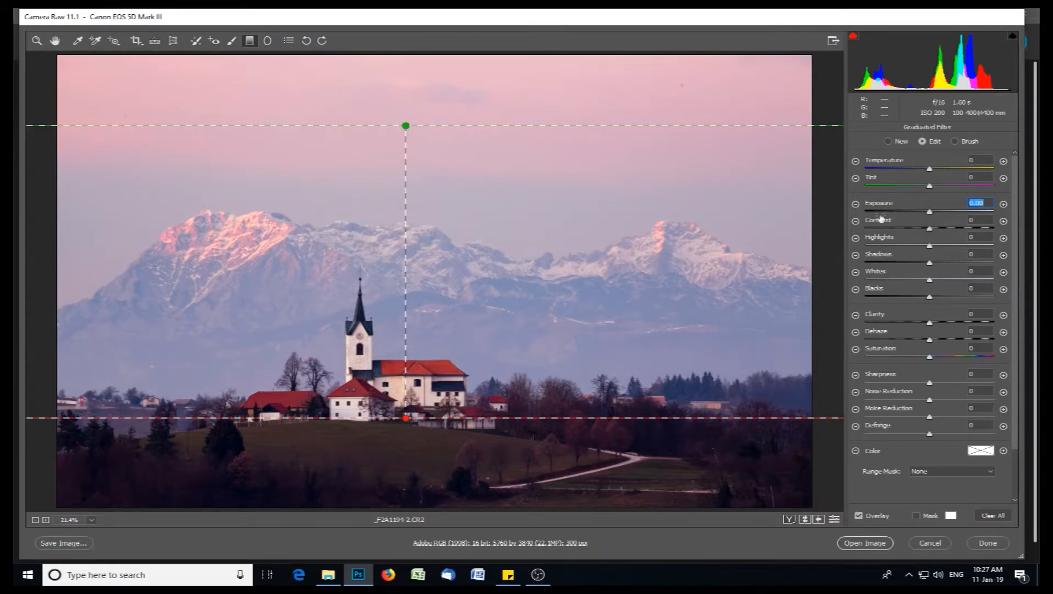
left_click_drag(930, 214, 924, 214)
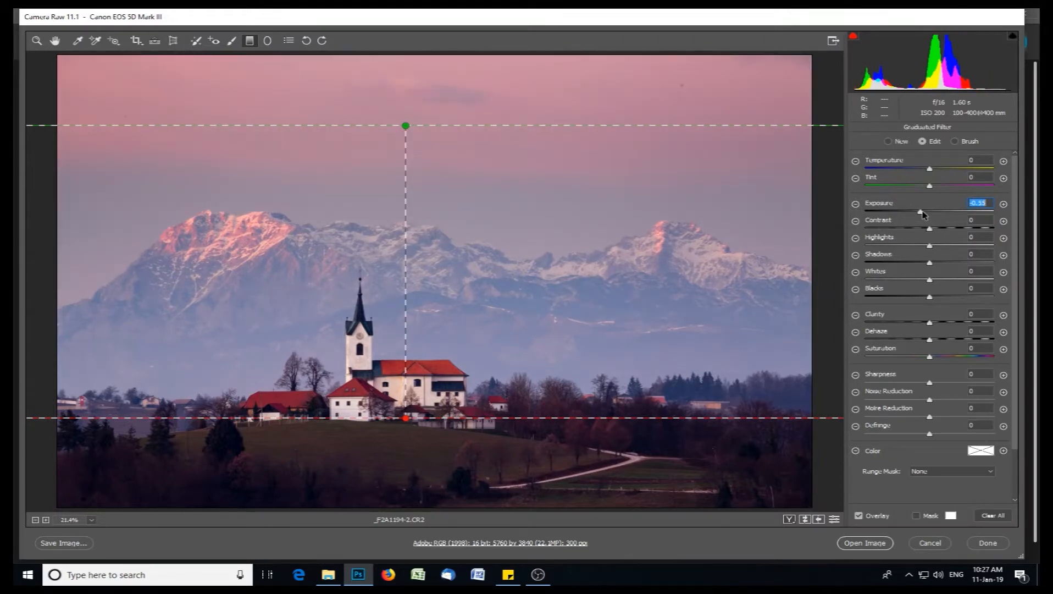
left_click_drag(924, 214, 929, 215)
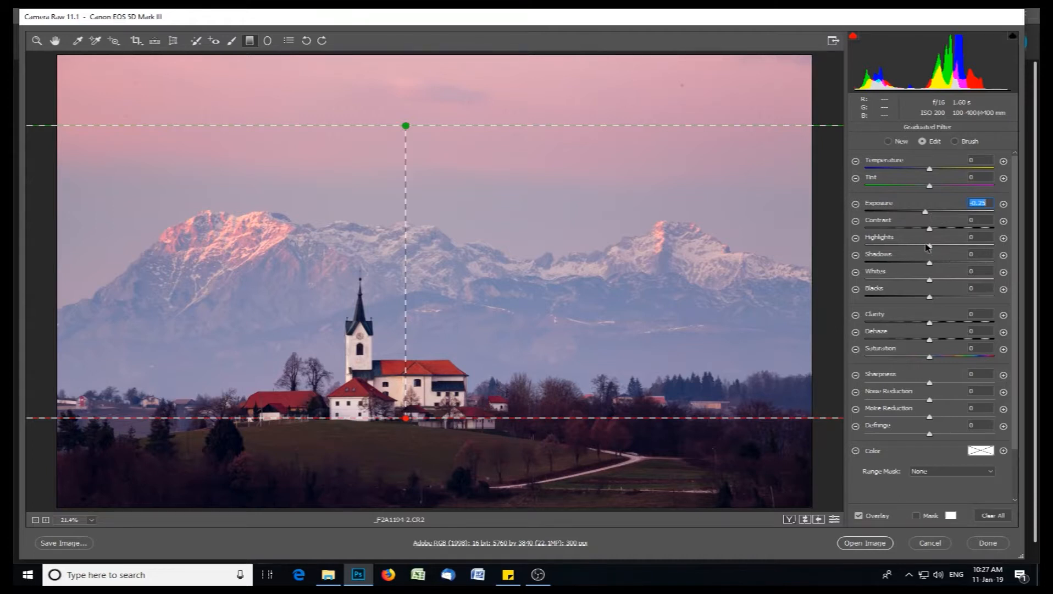
- Set the graduated filter's Highlights to -35 to bring out the clouds
left_click_drag(930, 246, 911, 251)
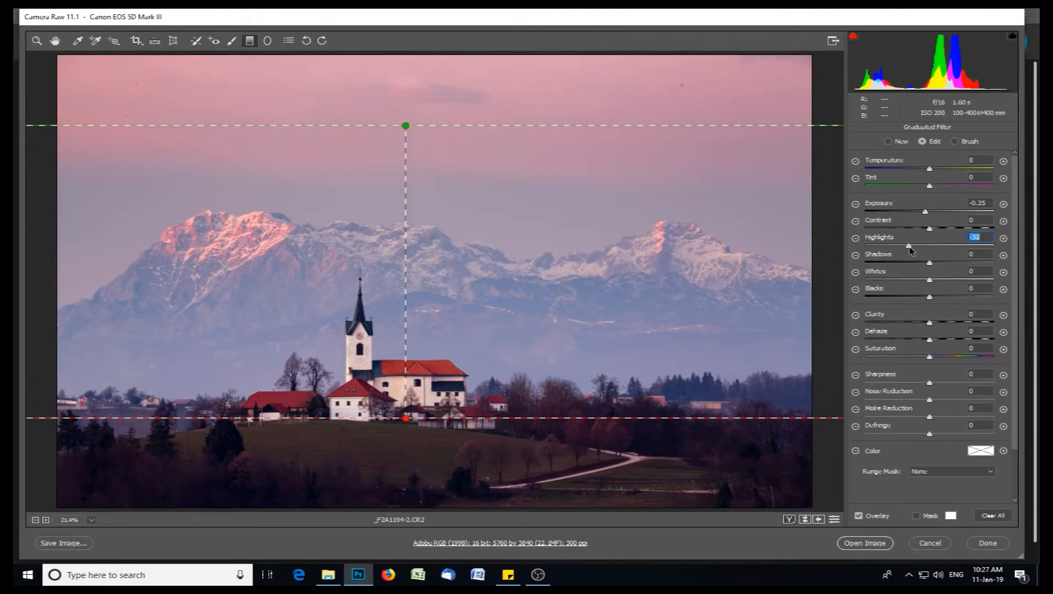
left_click_drag(911, 251, 881, 246)
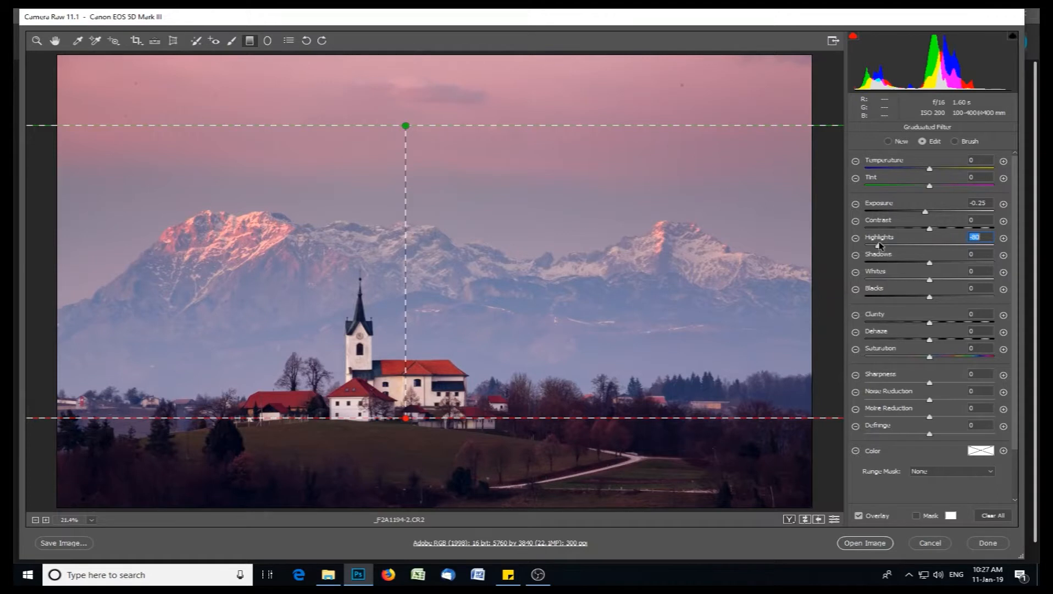
left_click_drag(879, 246, 906, 245)
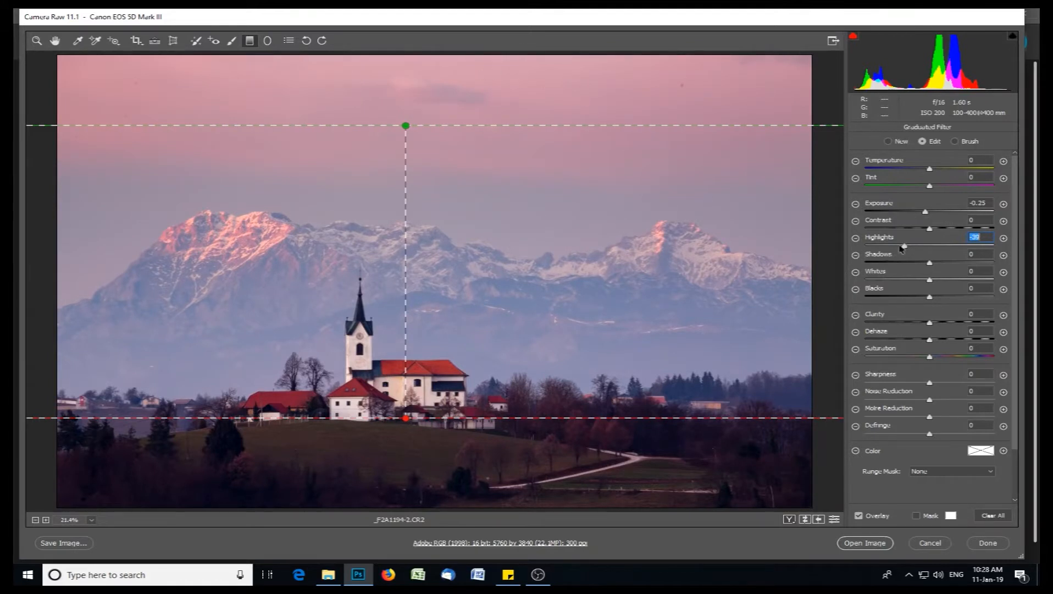
left_click_drag(906, 248, 909, 249)
- Set the graduated filter's Dehaze to +10 and return to the Basic adjustments with the Hand tool
left_click_drag(931, 342, 938, 342)
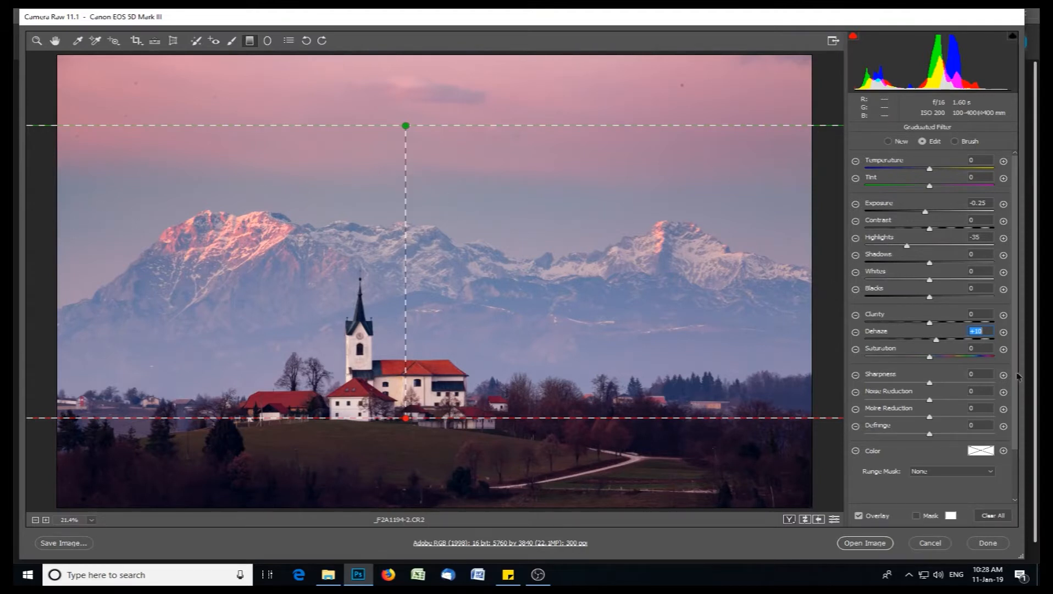
left_click_drag(938, 342, 938, 341)
left_click(55, 41)
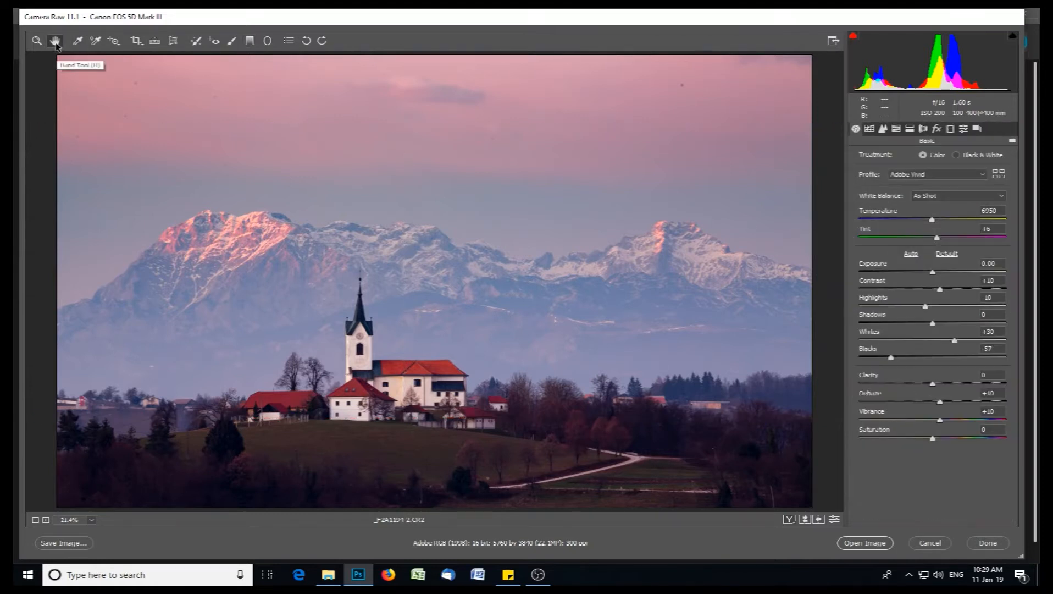
- Compare the before and after versions side by side and open the edited raw image in Photoshop
left_click(790, 519)
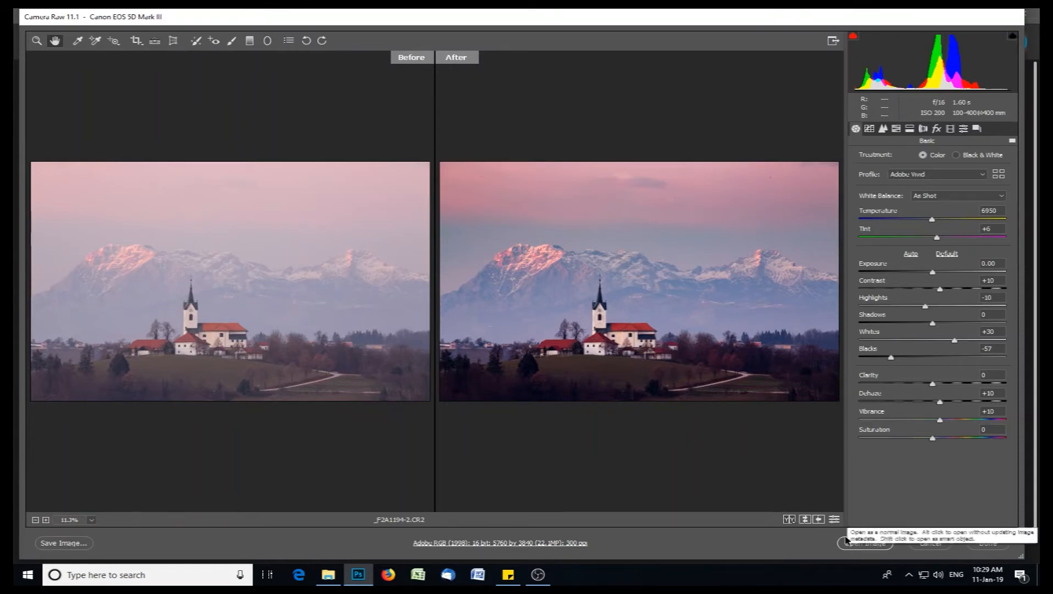
left_click(863, 543)
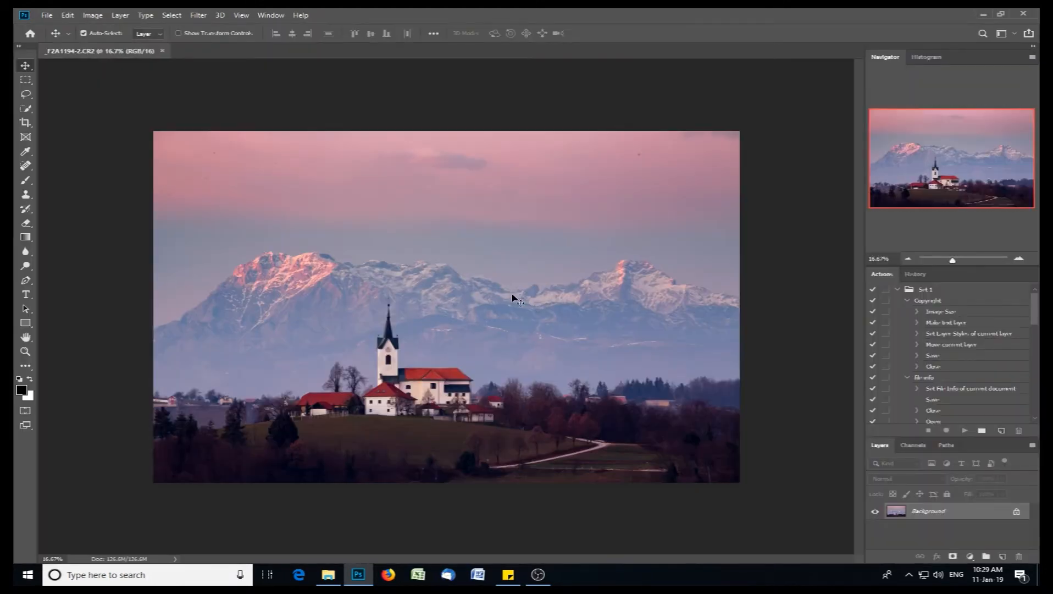
- Open the Shadows/Highlights adjustment for the landscape image
left_click(87, 16)
mouse_move(141, 45)
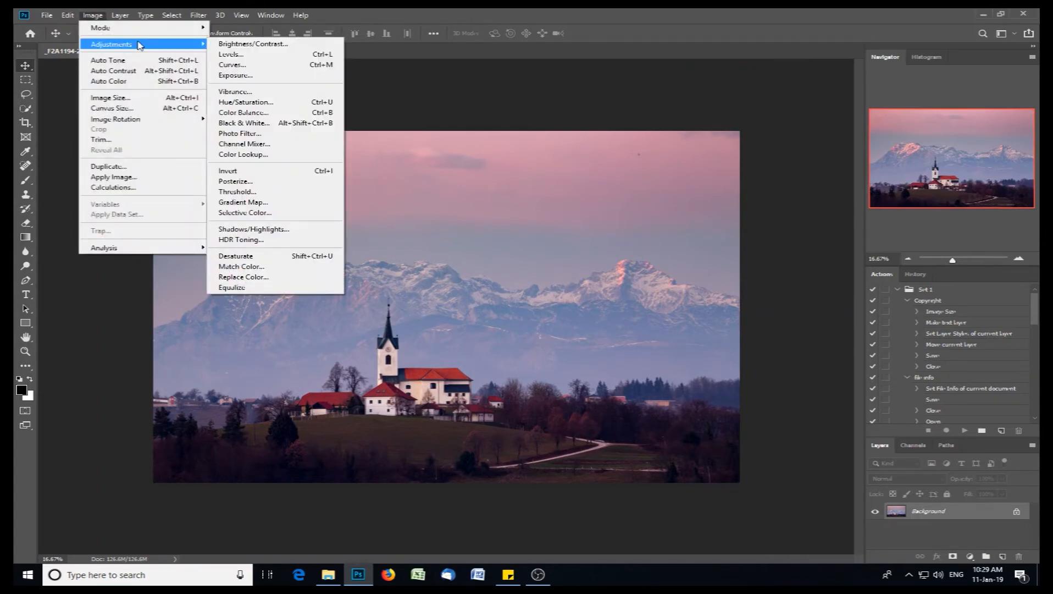
left_click(308, 228)
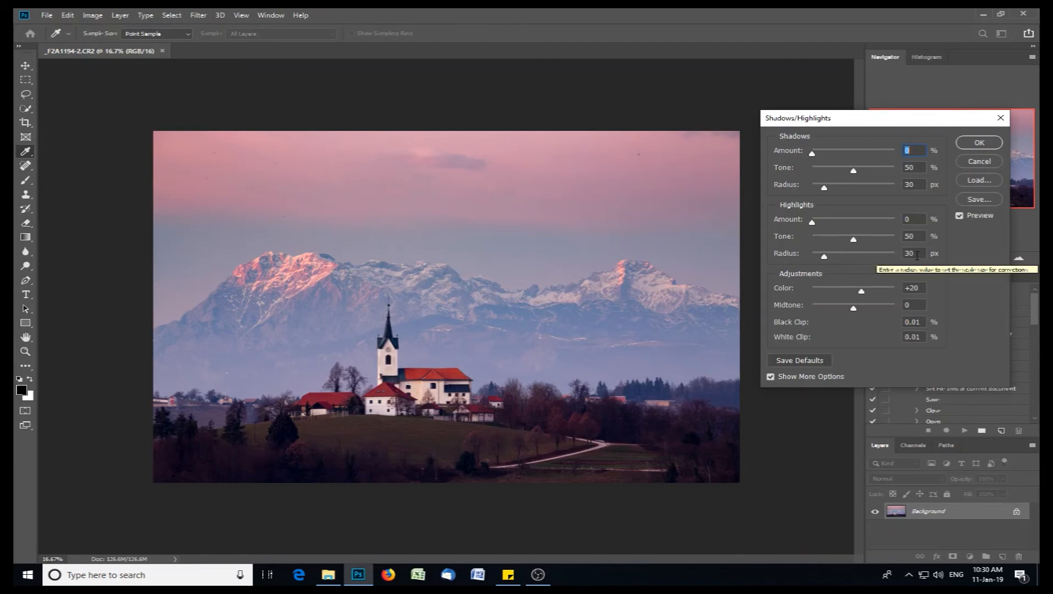
- Try a small Highlights Radius of 4 px with a Highlights Amount of 40% on the image
mouse_move(828, 258)
left_mouse_down()
mouse_move(889, 260)
mouse_move(821, 258)
left_mouse_up()
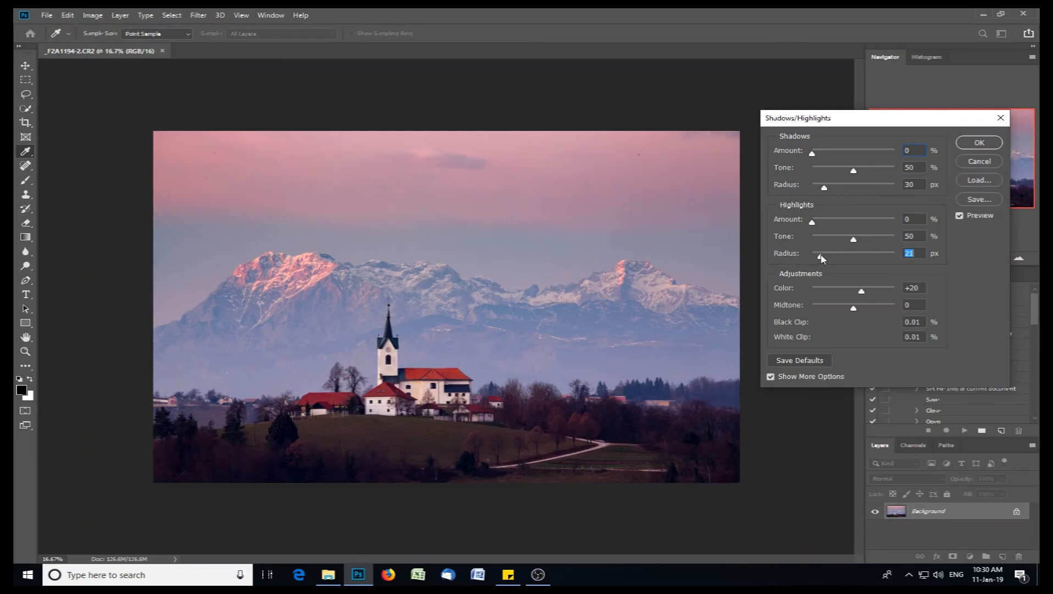
mouse_move(822, 258)
left_mouse_down()
mouse_move(843, 259)
mouse_move(814, 262)
left_mouse_up()
left_click_drag(812, 222, 845, 221)
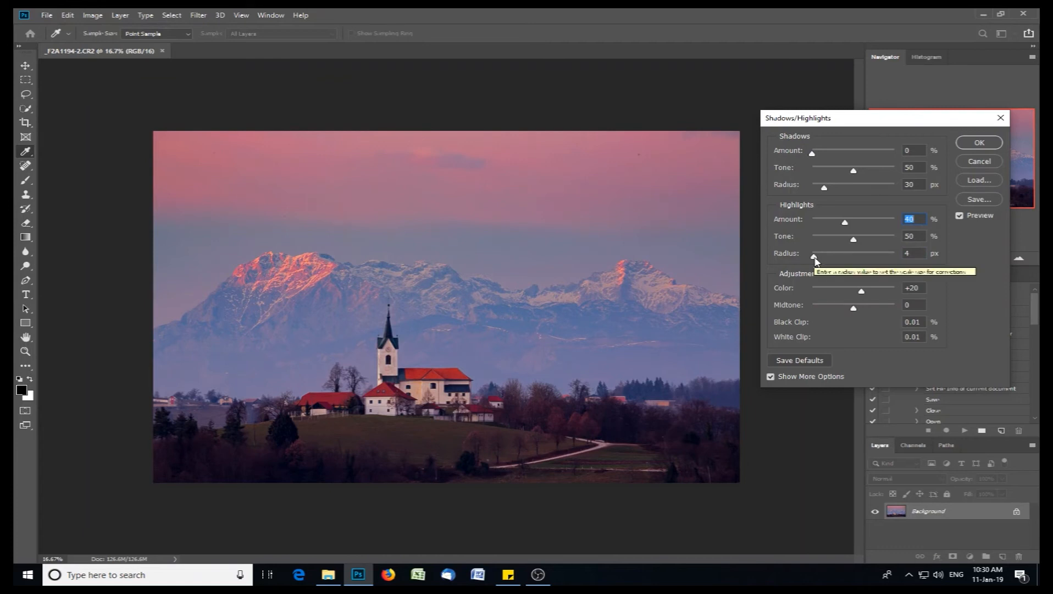
- Set the Highlights Radius to about 746 px and the Highlights Amount to 10%
left_click_drag(814, 257, 891, 260)
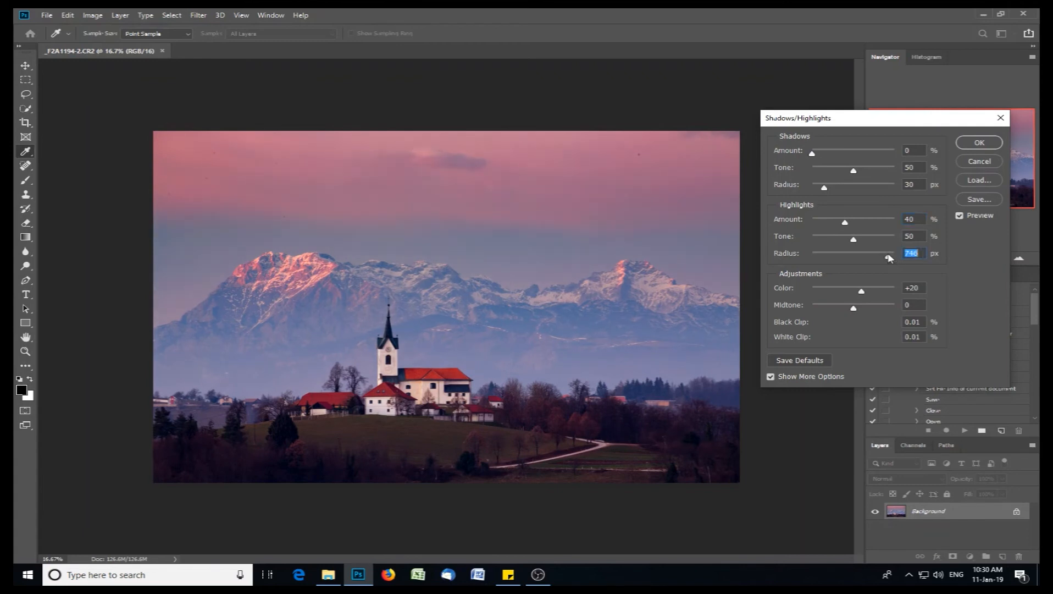
left_click_drag(845, 224, 822, 227)
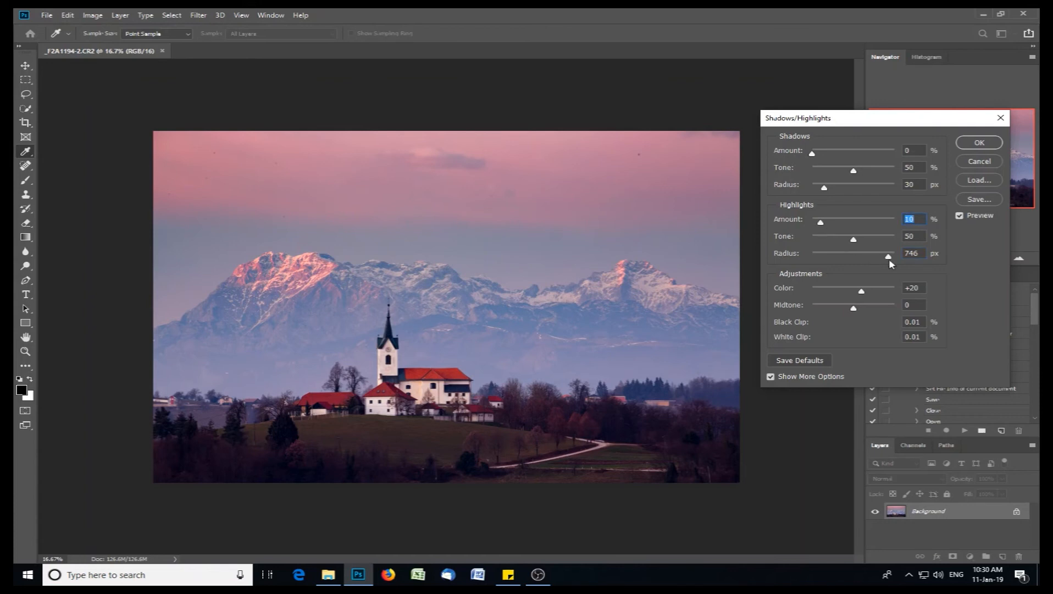
left_click_drag(888, 257, 890, 259)
- Compare the image with and without the Shadows/Highlights preview and apply the adjustment
left_click(970, 219)
left_click(971, 219)
left_click(970, 219)
left_click(970, 219)
left_click(967, 216)
left_click(967, 217)
left_click(973, 146)
key("v")
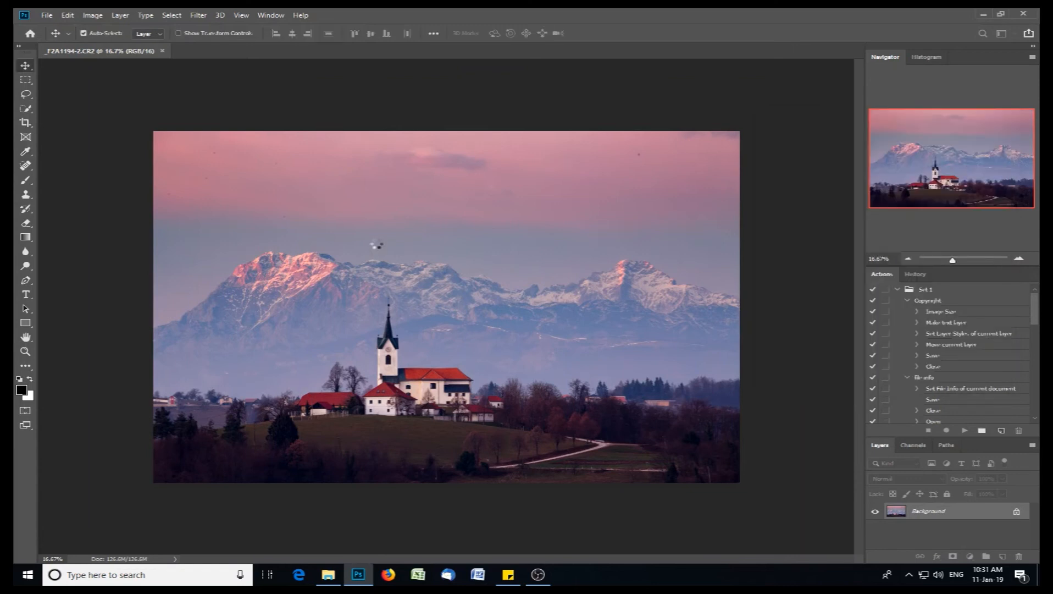
- Start a Curves adjustment and darken the shadows slightly with an RGB curve point at about input 65, output 59
left_click(93, 16)
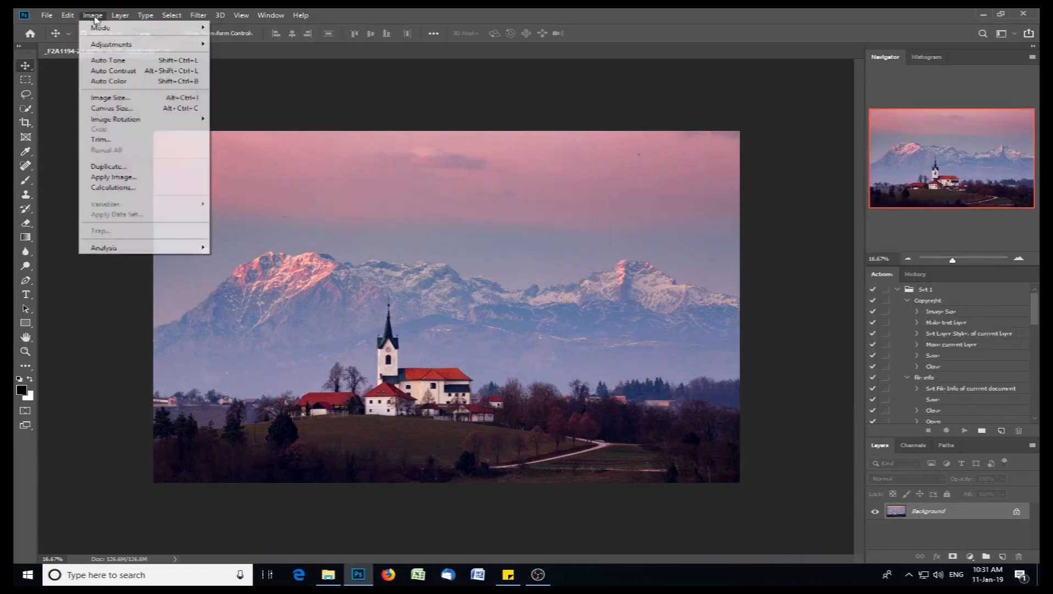
mouse_move(122, 45)
left_click(238, 65)
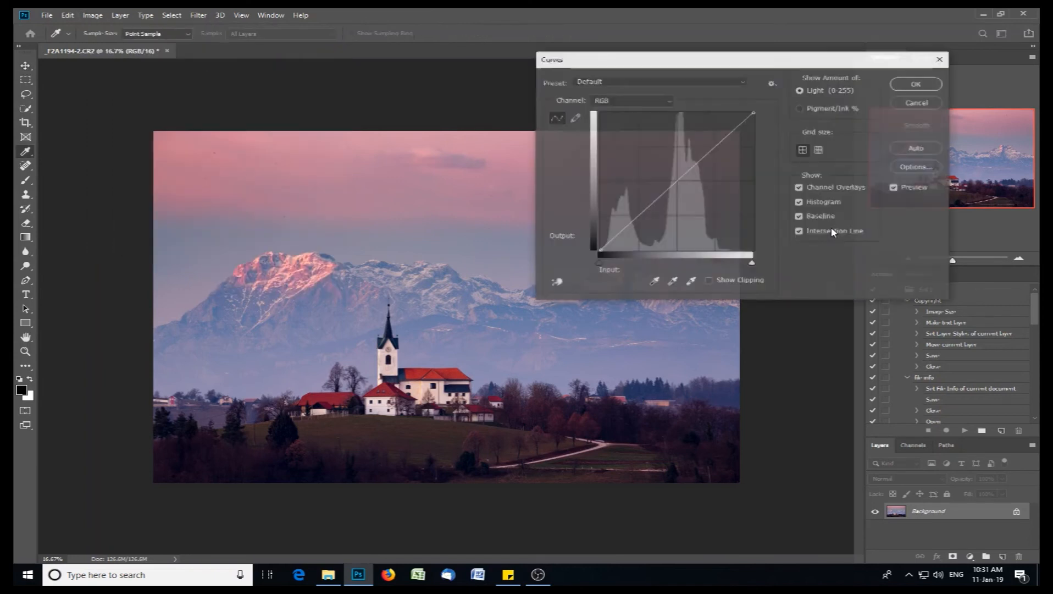
left_click_drag(737, 67, 831, 34)
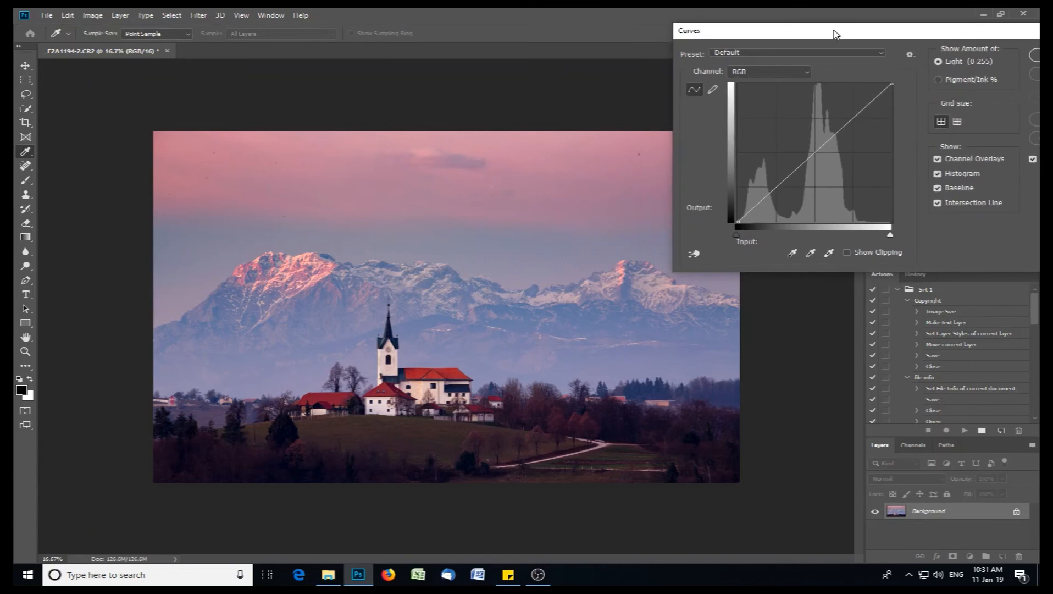
left_click(778, 187)
left_click_drag(777, 187, 777, 190)
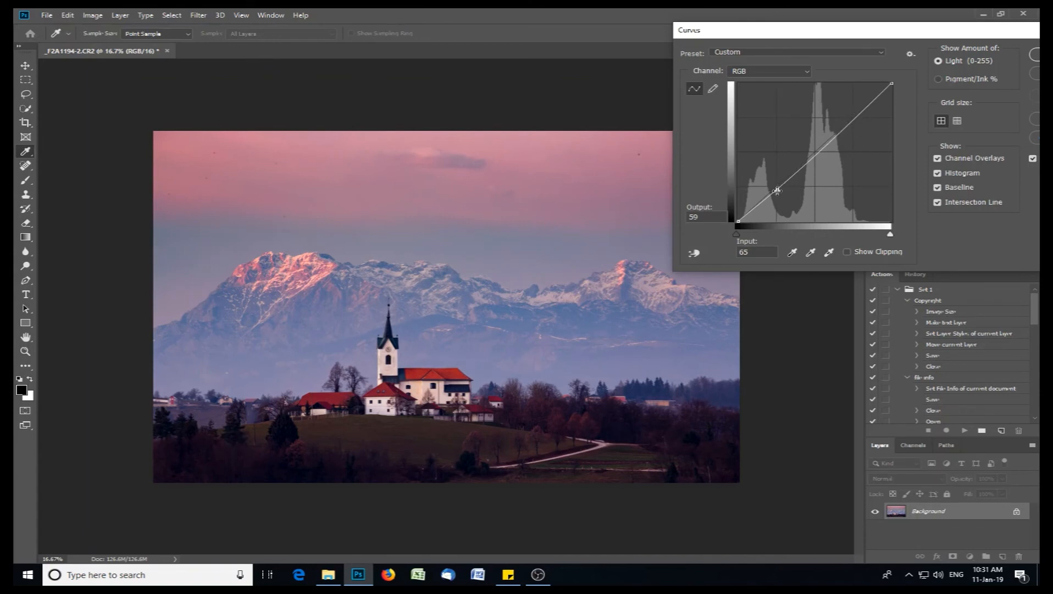
left_click_drag(777, 190, 777, 191)
- Brighten the highlights with a curve point at input 192, output 196, check the preview and apply the Curves adjustment
left_click(854, 115)
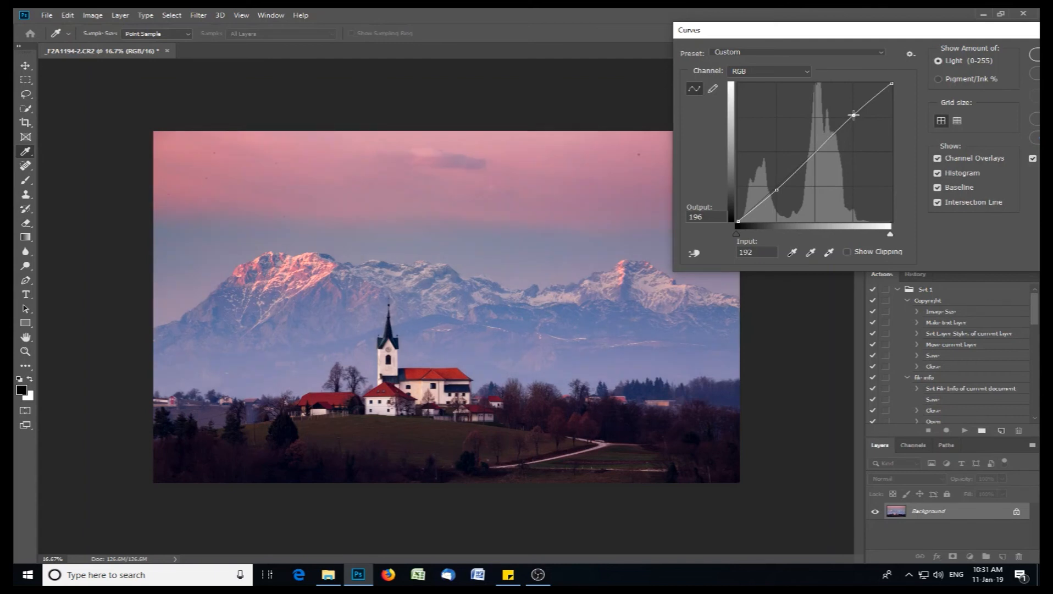
left_click_drag(962, 31, 882, 20)
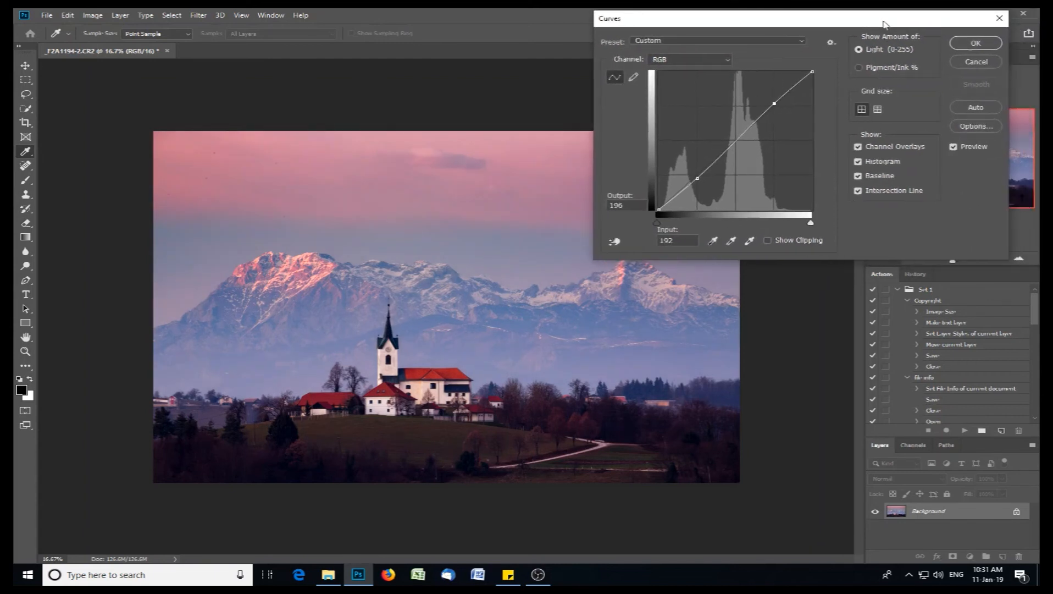
left_click(981, 149)
left_click(980, 46)
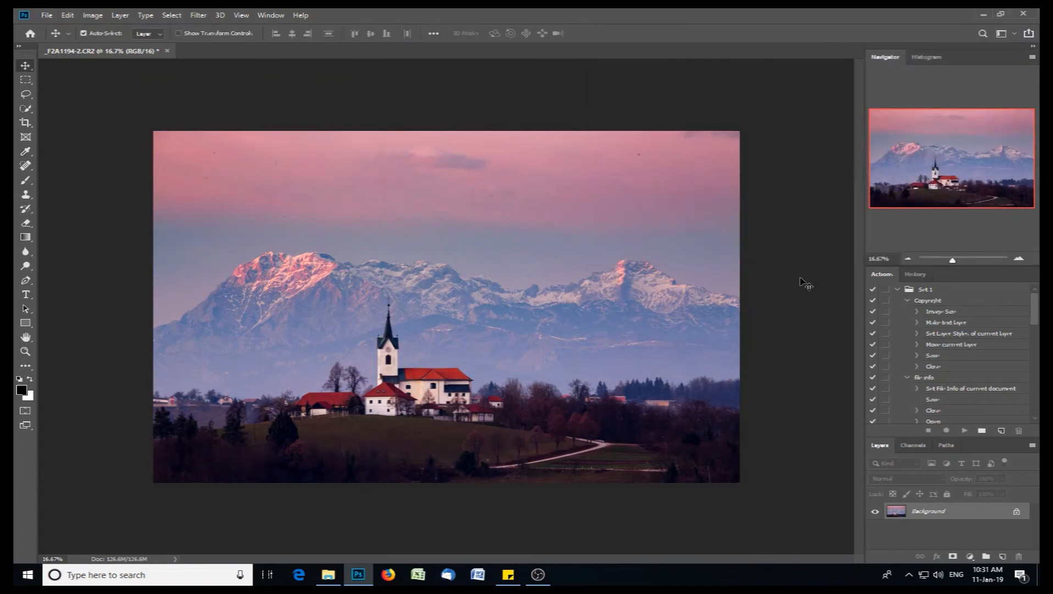